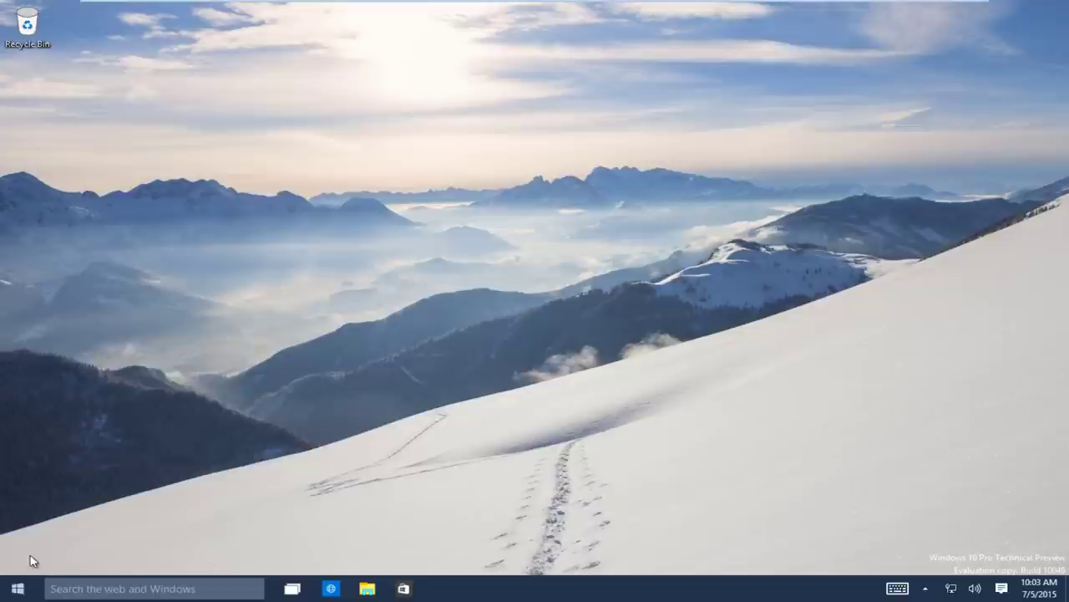
Go from Start to Settings, then to the Recovery page under Update & recovery
click(18, 591)
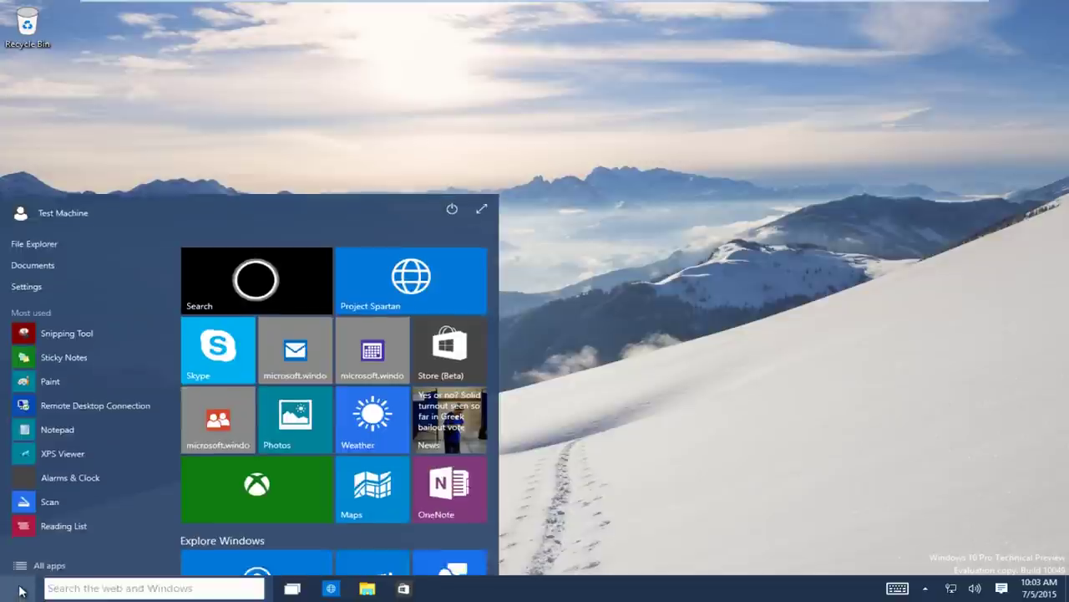
click(26, 279)
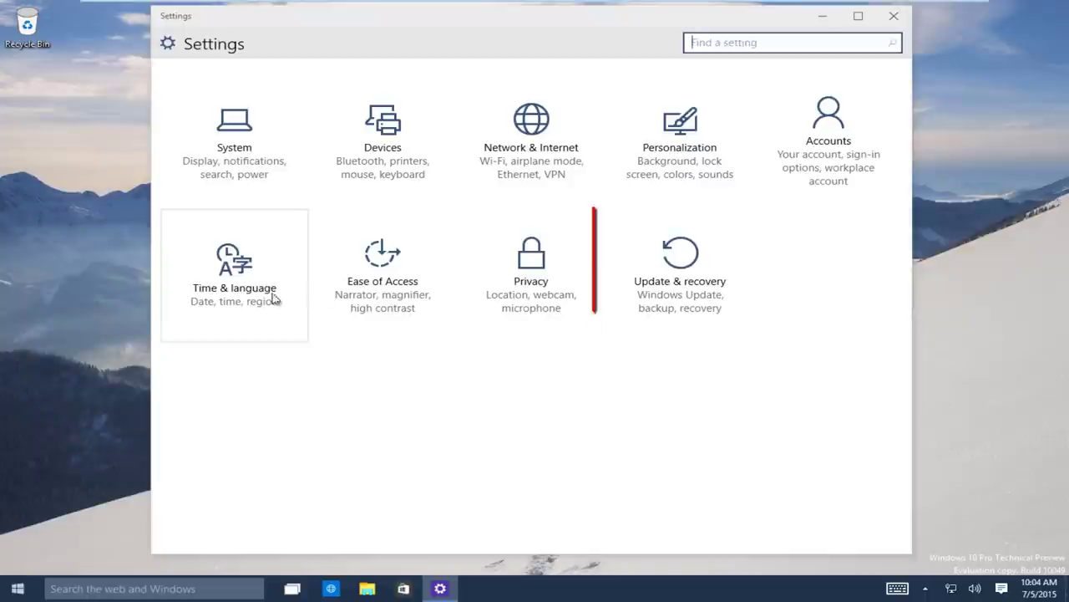
click(692, 290)
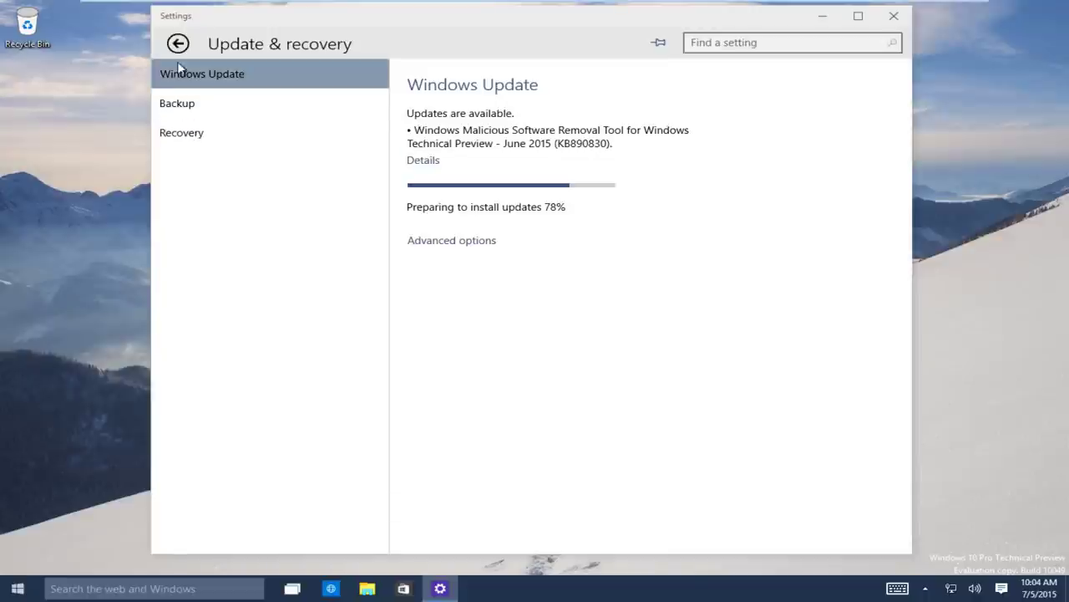
click(188, 134)
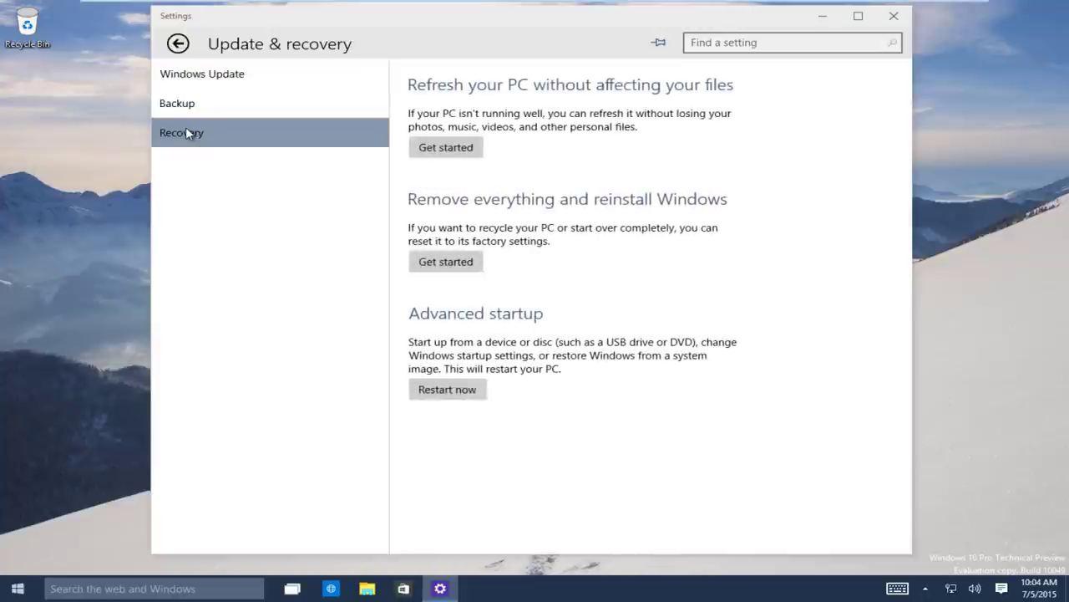
Restart into advanced startup and go through Troubleshoot to the Advanced options tools
click(448, 394)
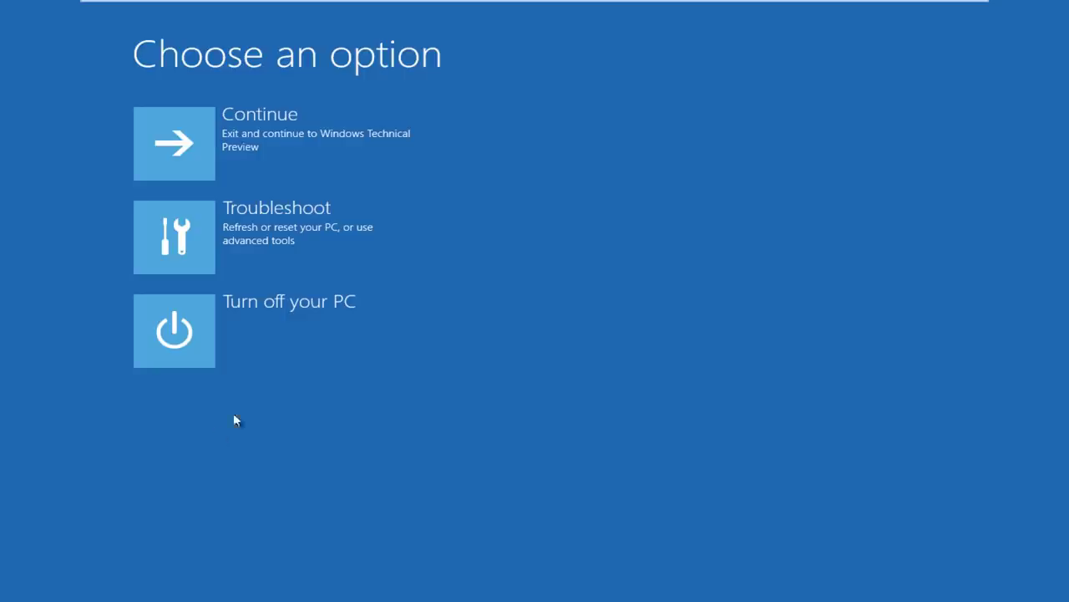
click(172, 240)
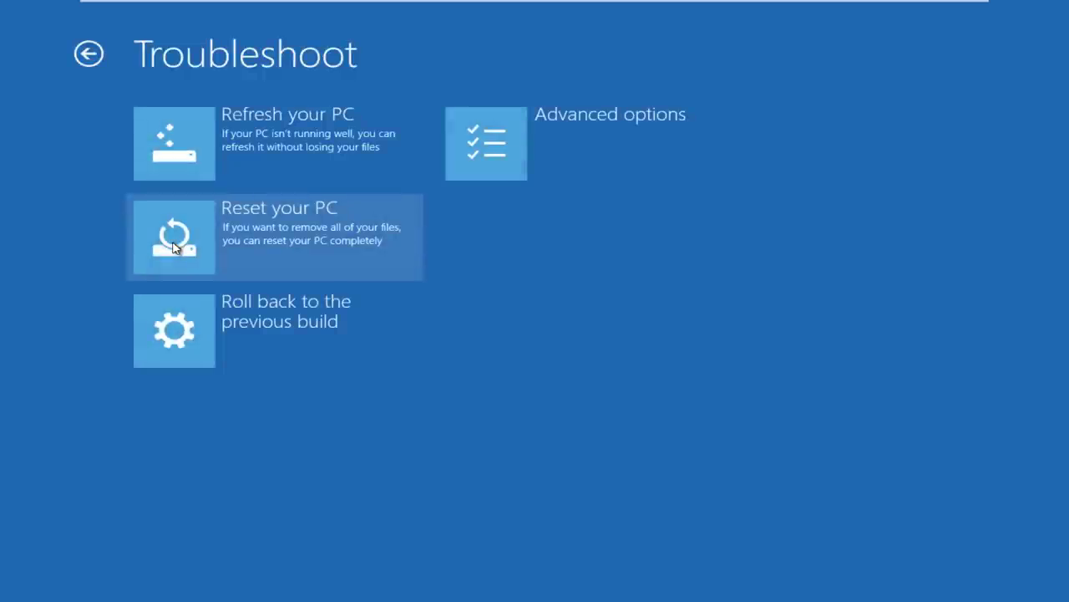
click(503, 143)
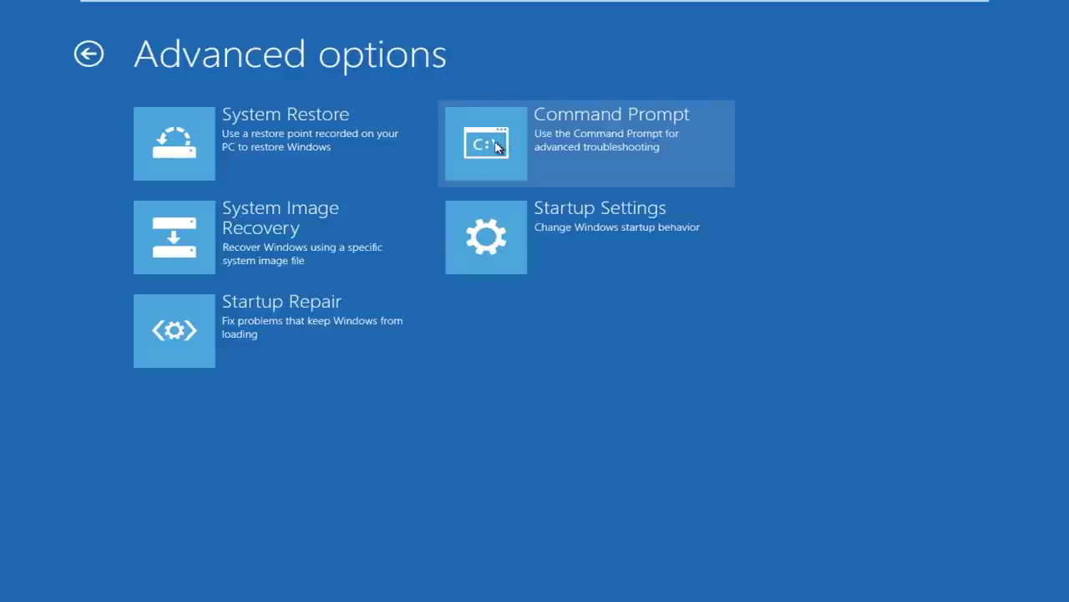
Launch Startup Repair and sign in with the chosen account's password
click(206, 325)
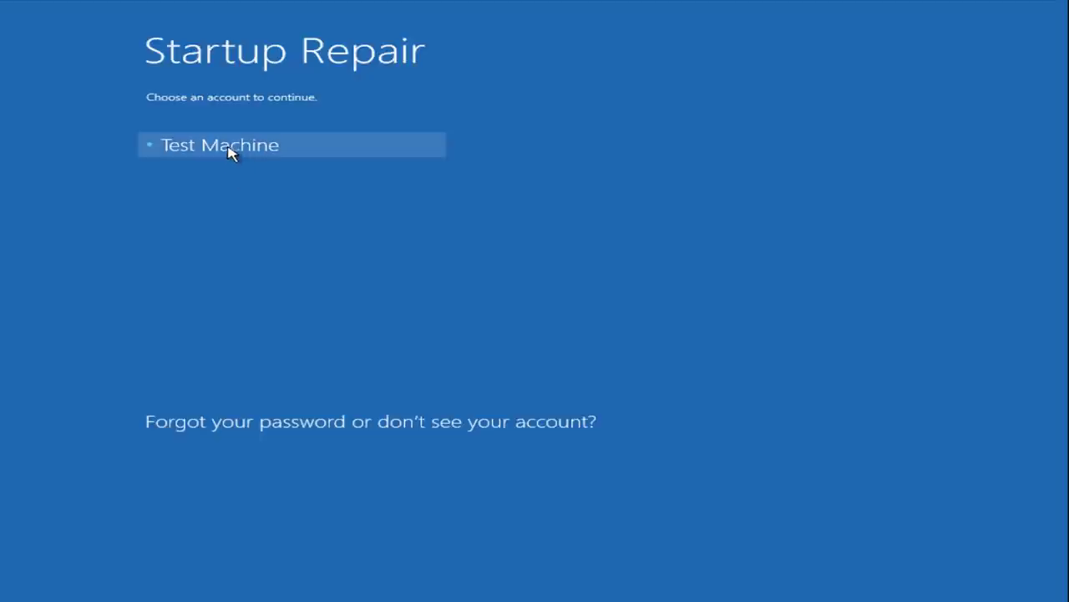
click(230, 150)
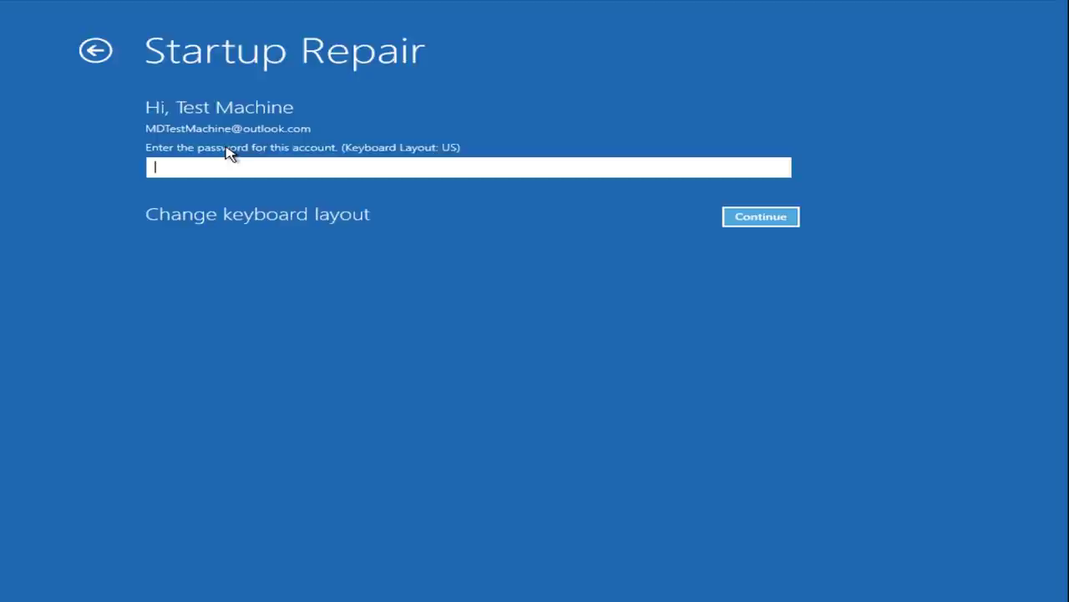
text(*********)
key(Return)
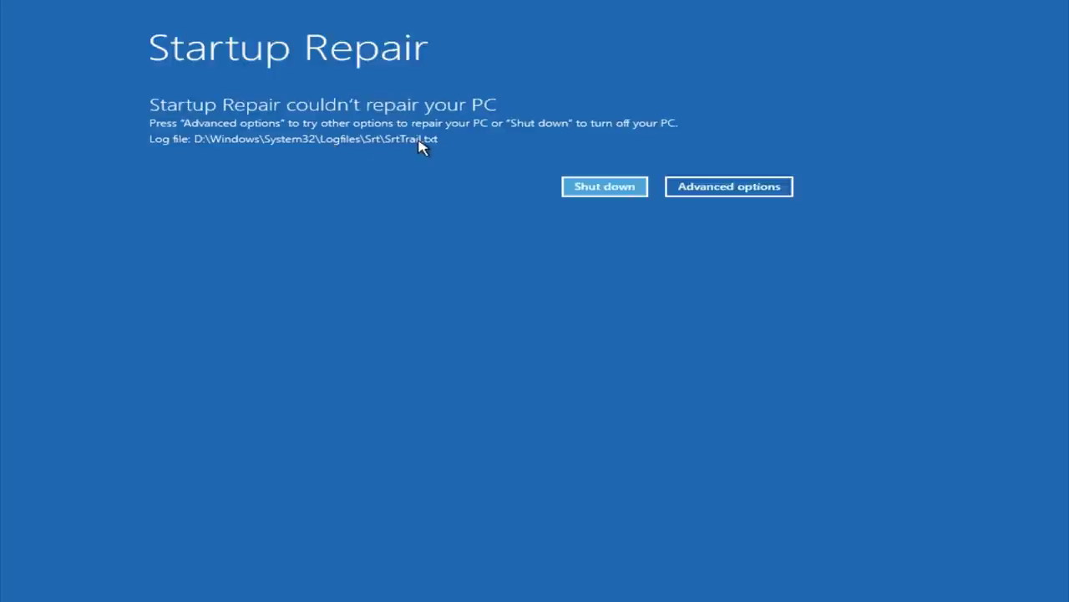
Leave the failed repair and revisit Troubleshoot's Advanced options, then back out to Choose an option
click(720, 186)
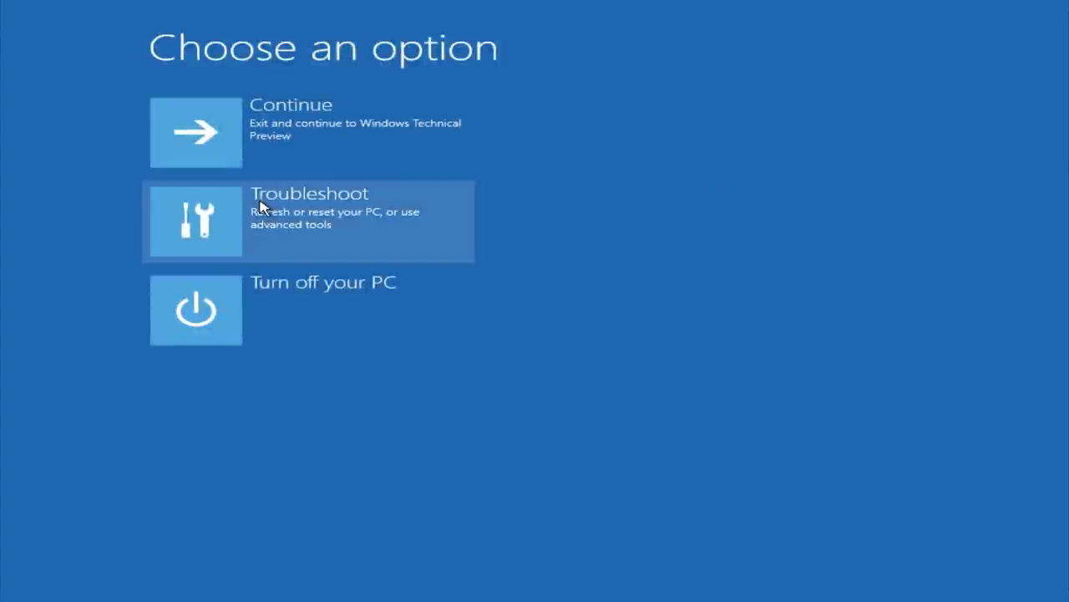
click(249, 209)
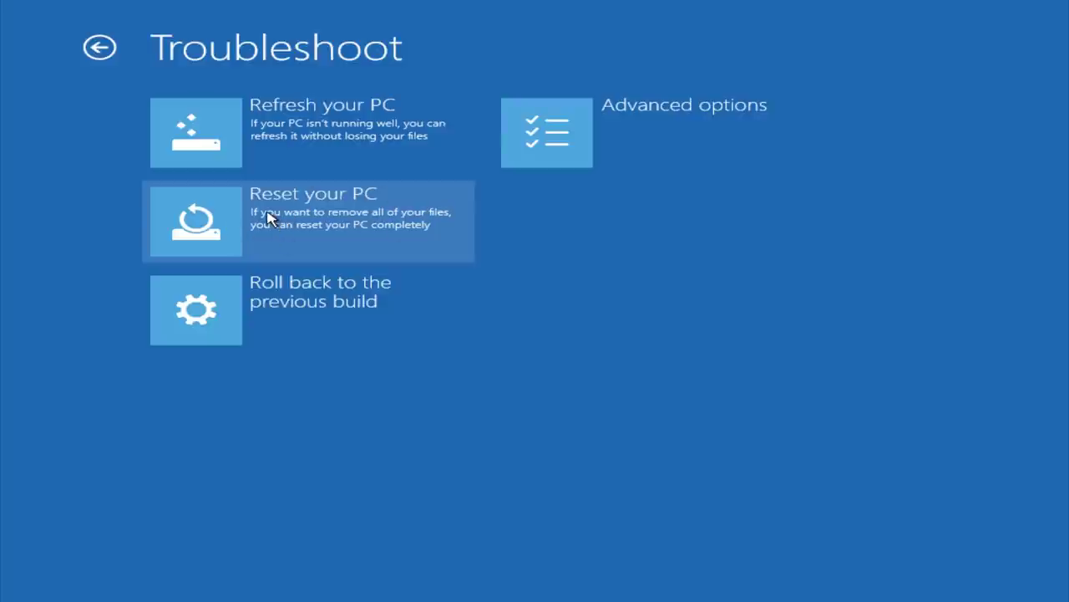
click(580, 132)
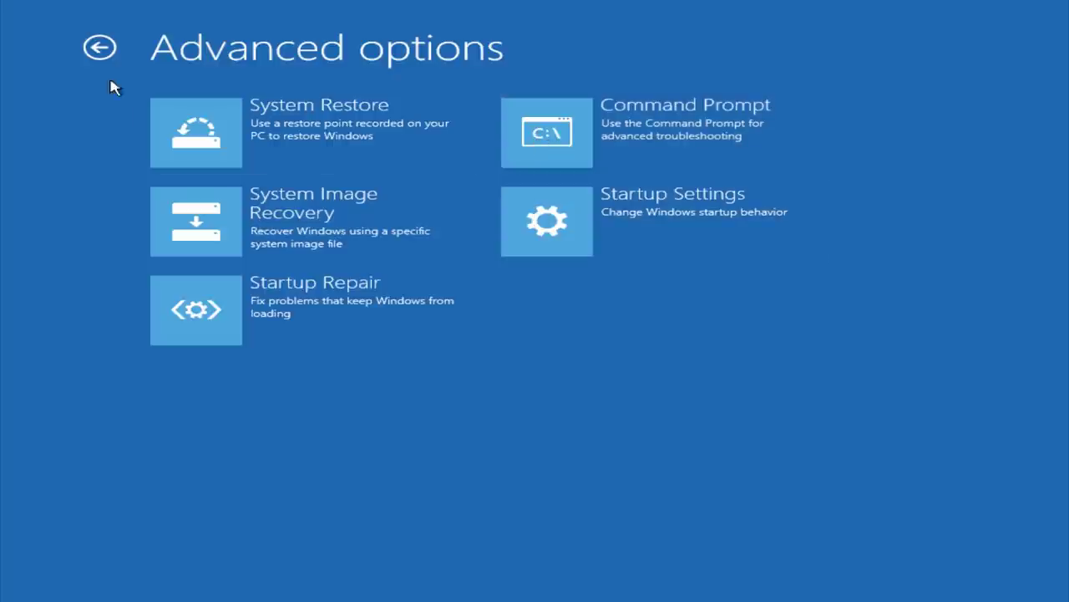
click(99, 49)
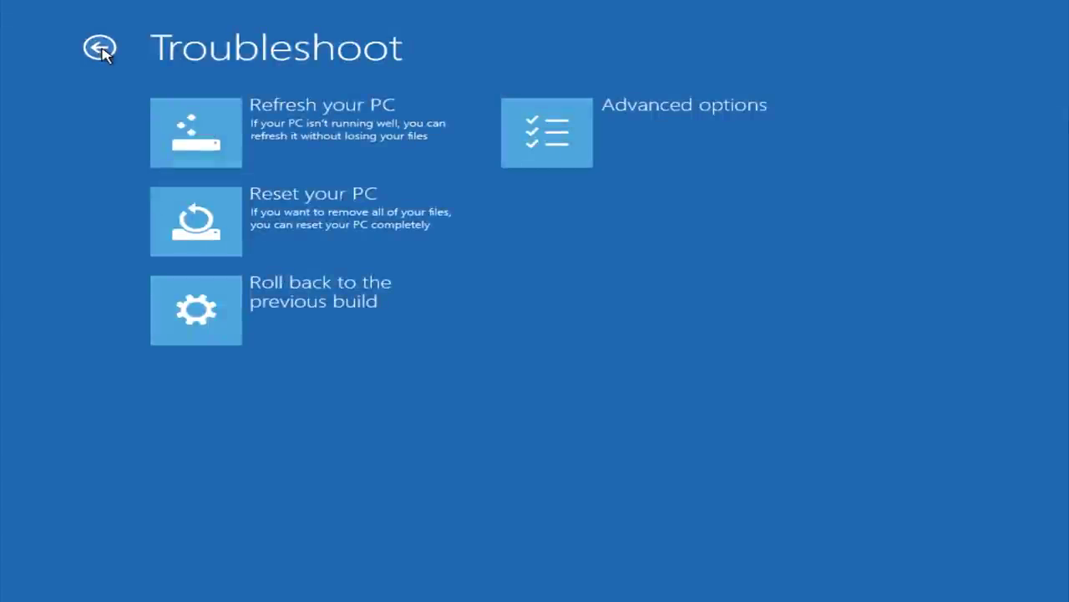
click(99, 49)
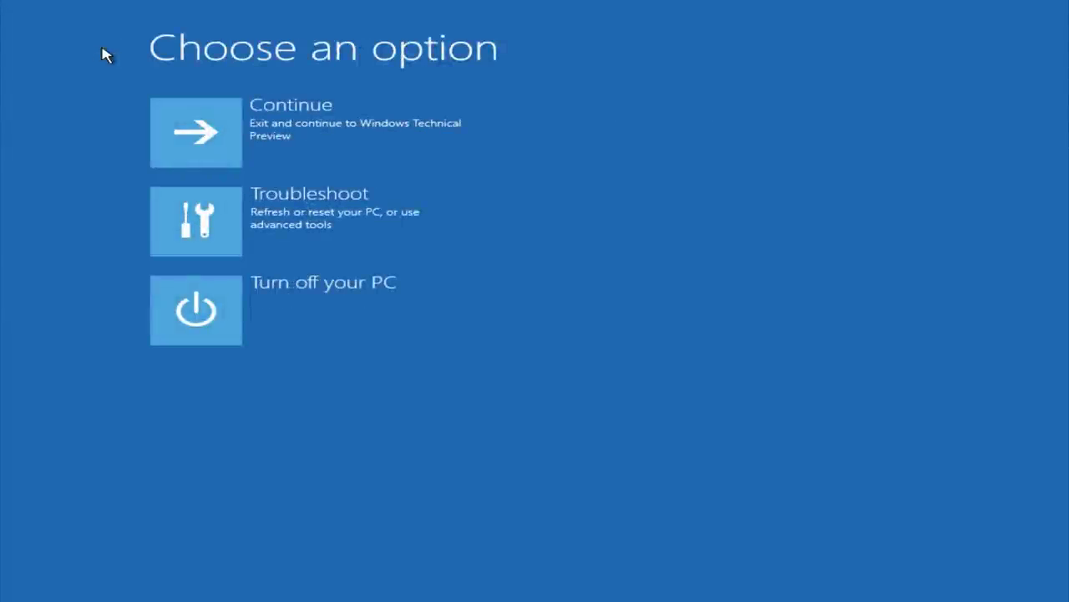